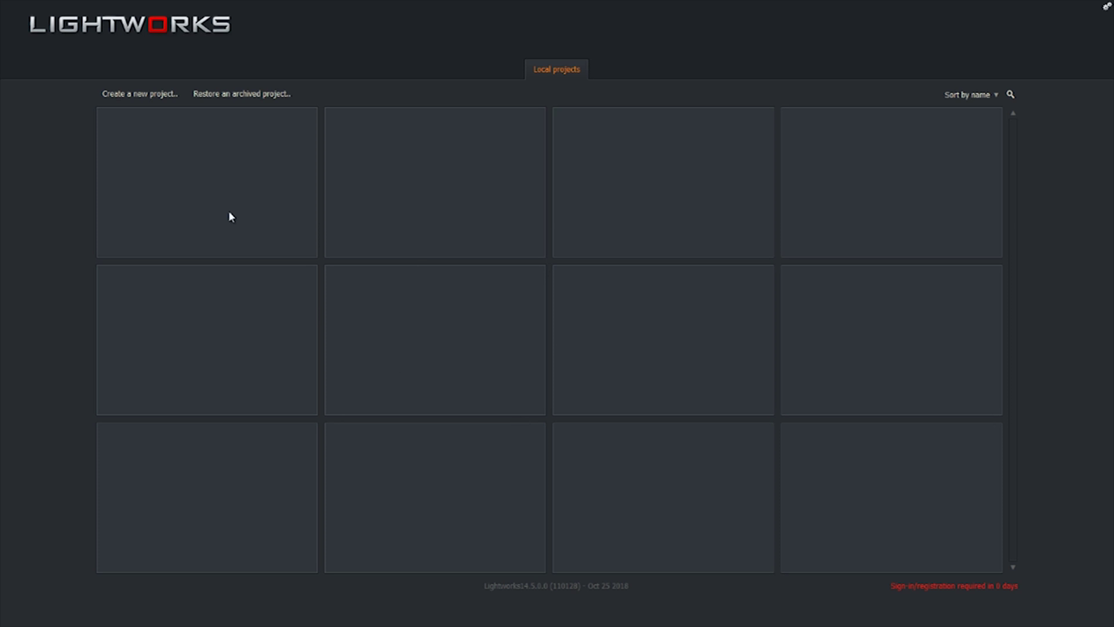
Create a new 60 fps project named 'bob'.
left_click(153, 97)
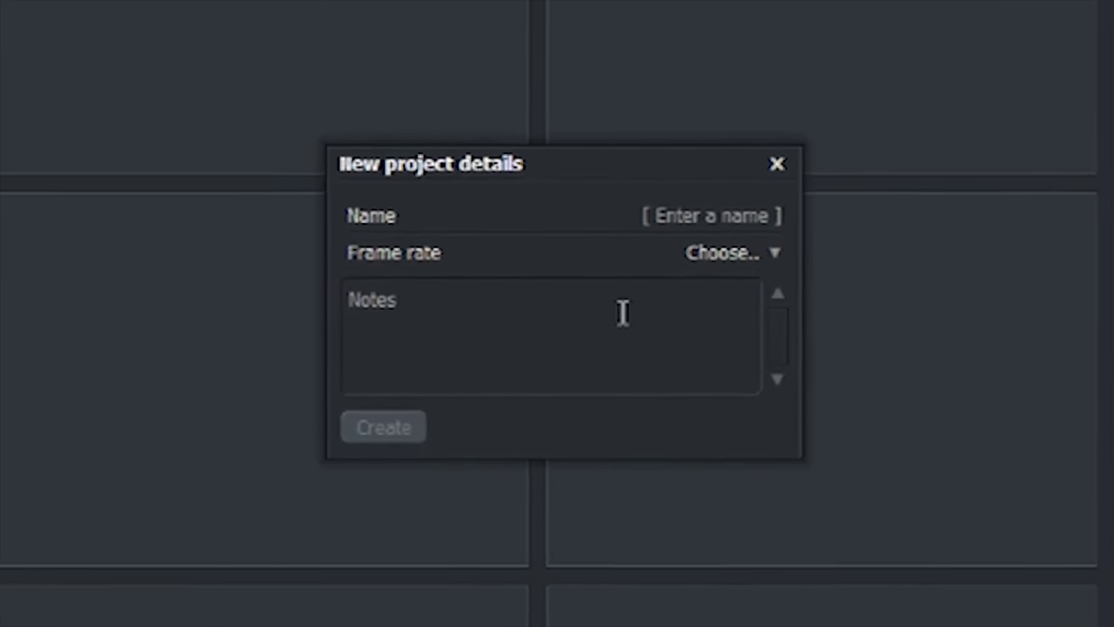
left_click(759, 254)
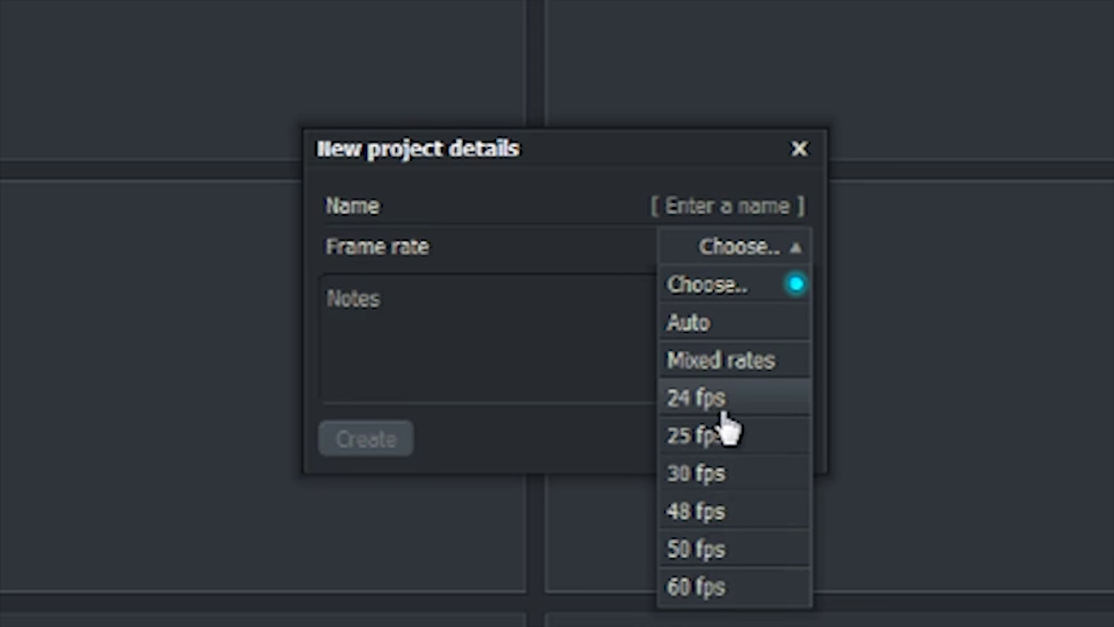
left_click(697, 587)
left_click(734, 219)
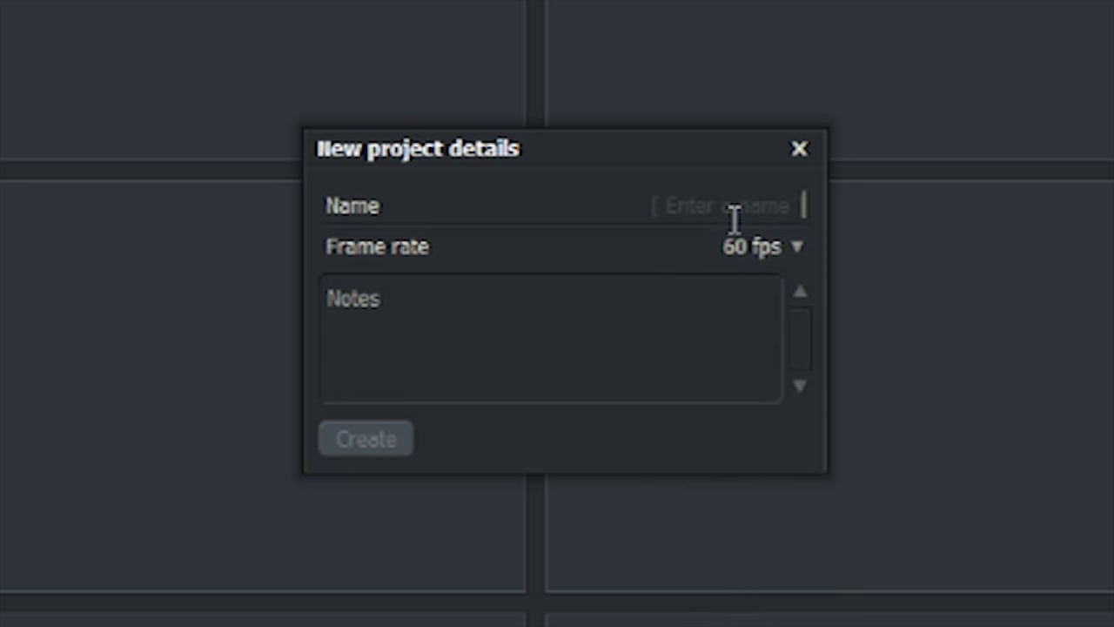
type("bob")
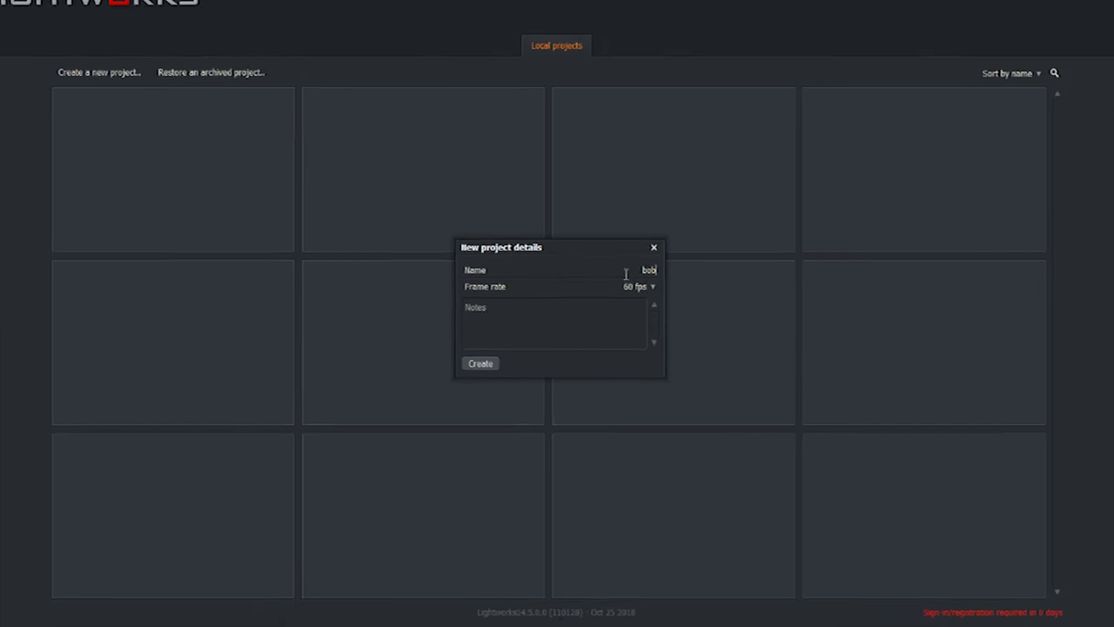
left_click(481, 364)
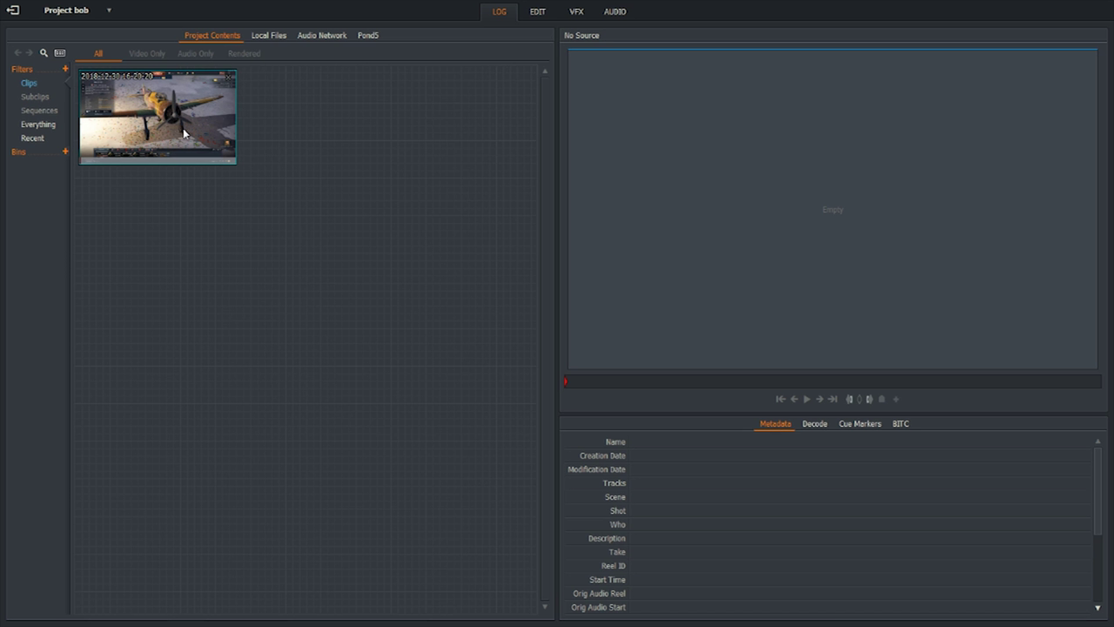
left_click(533, 16)
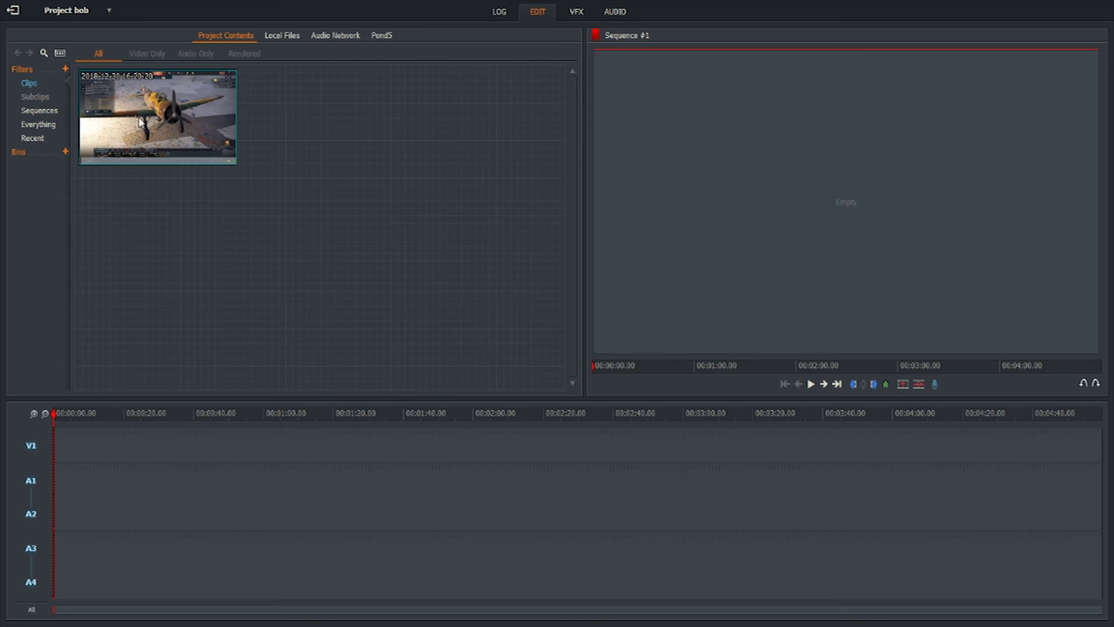
left_click_drag(135, 121, 57, 496)
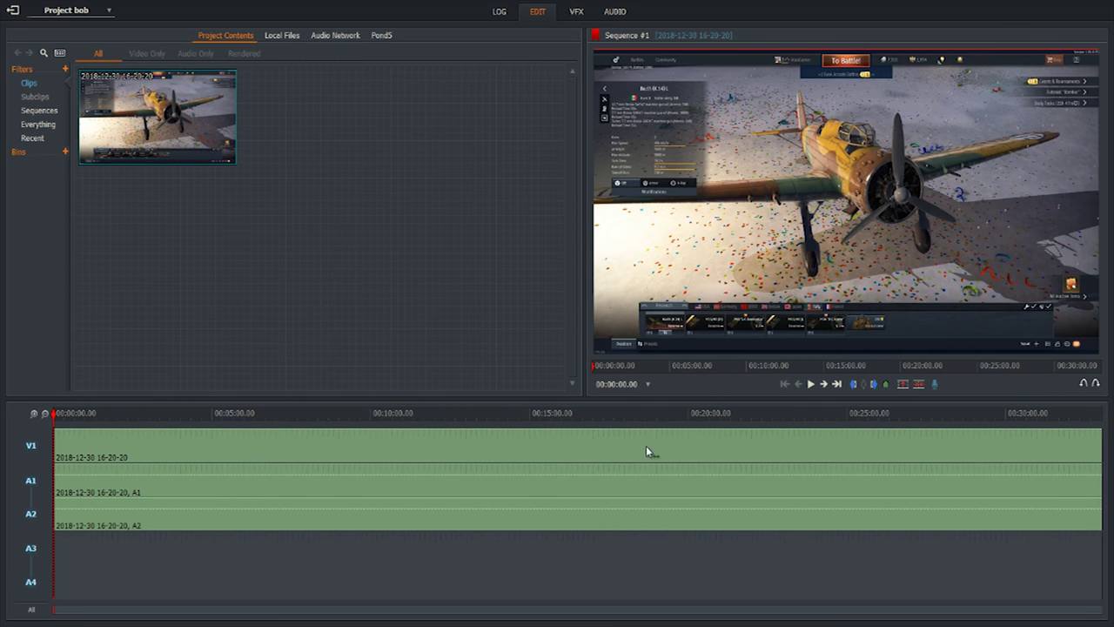
left_click(509, 416)
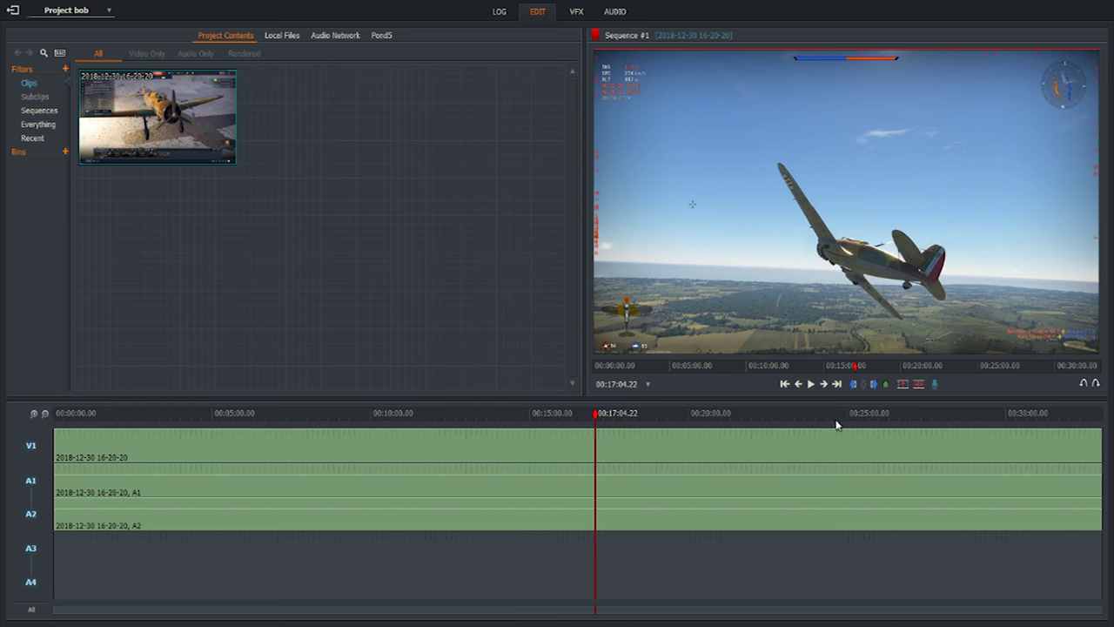
left_click(622, 417)
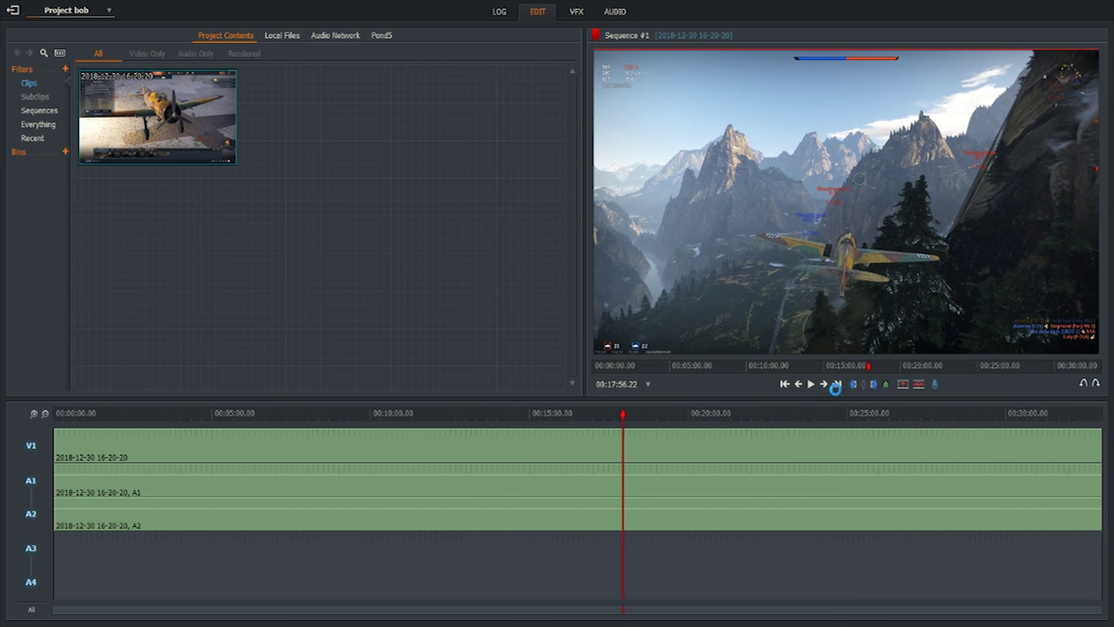
left_click(500, 422)
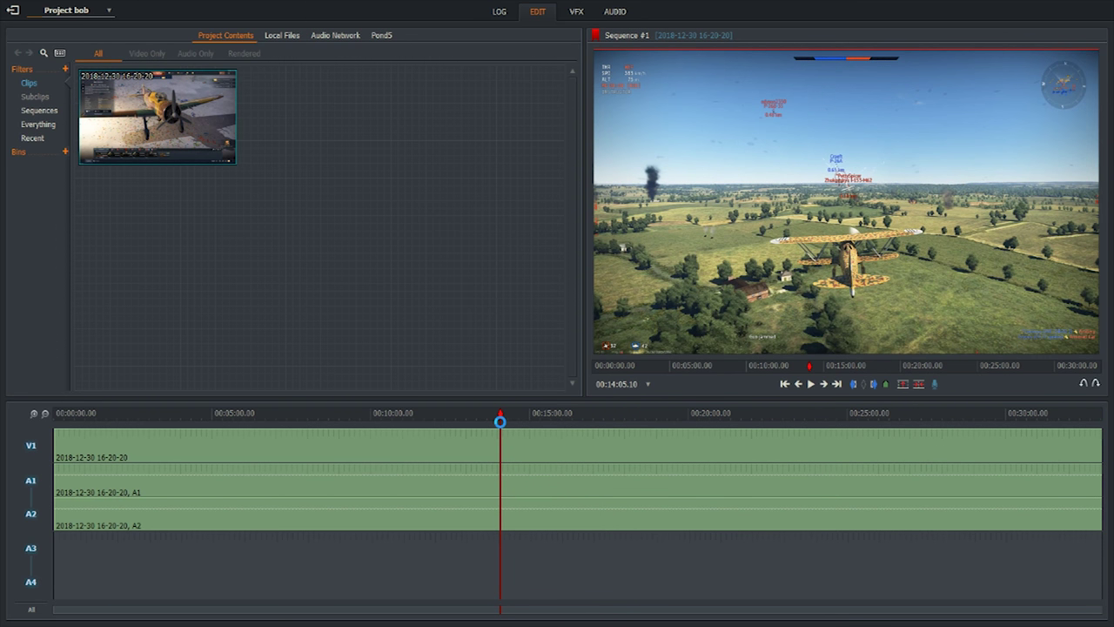
left_click_drag(502, 420, 535, 418)
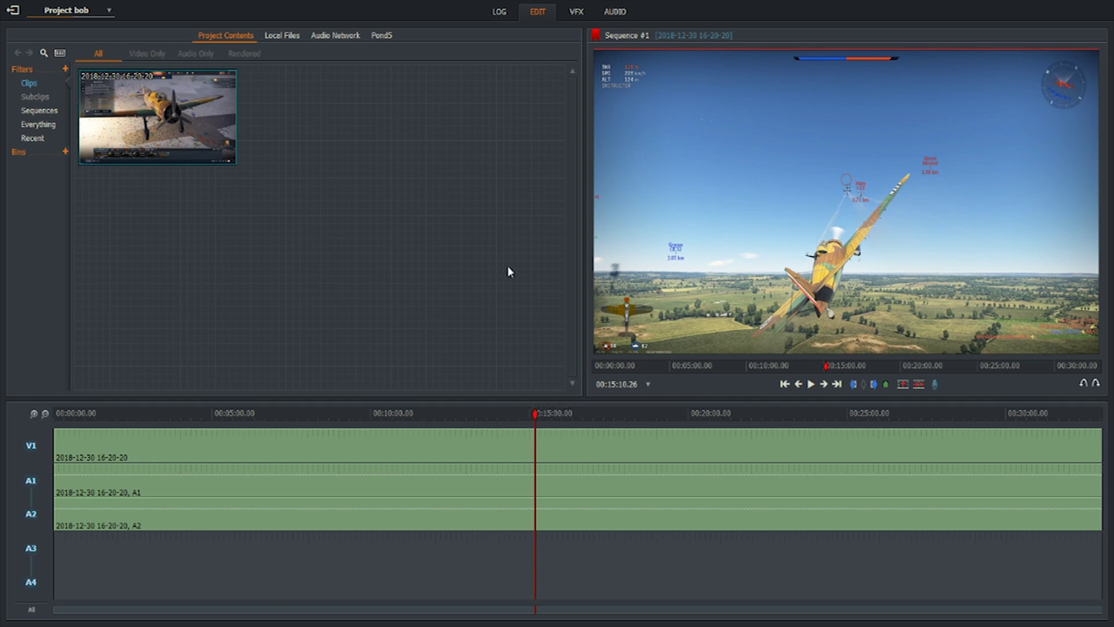
Cut the clip near 00:07:23, move its pieces apart, and review the cut near 00:22:13.
left_click(289, 422)
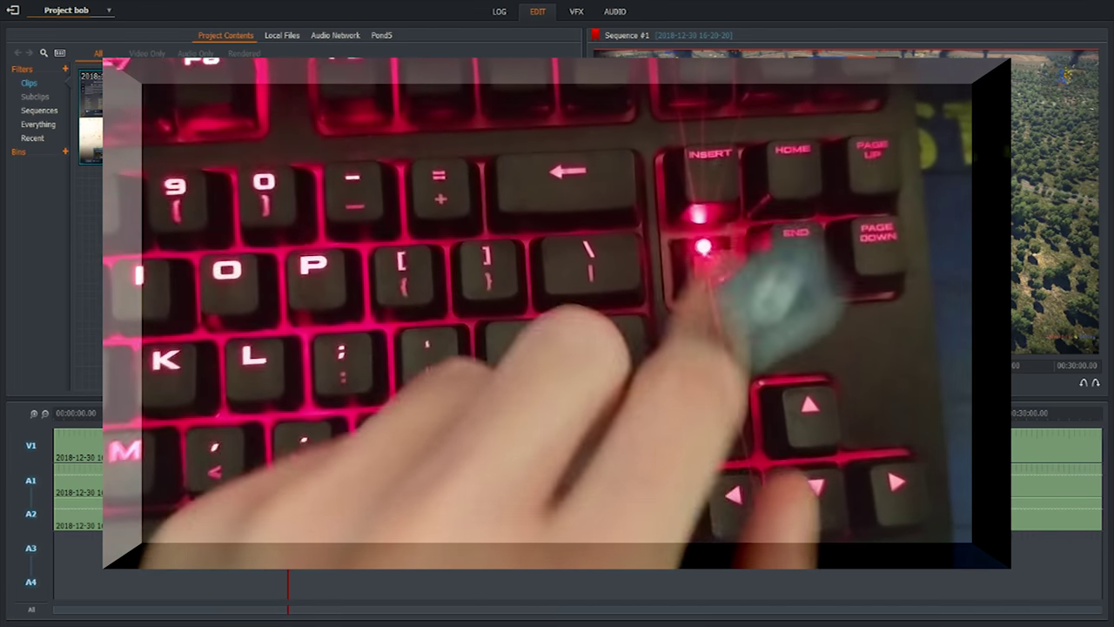
key("Left")
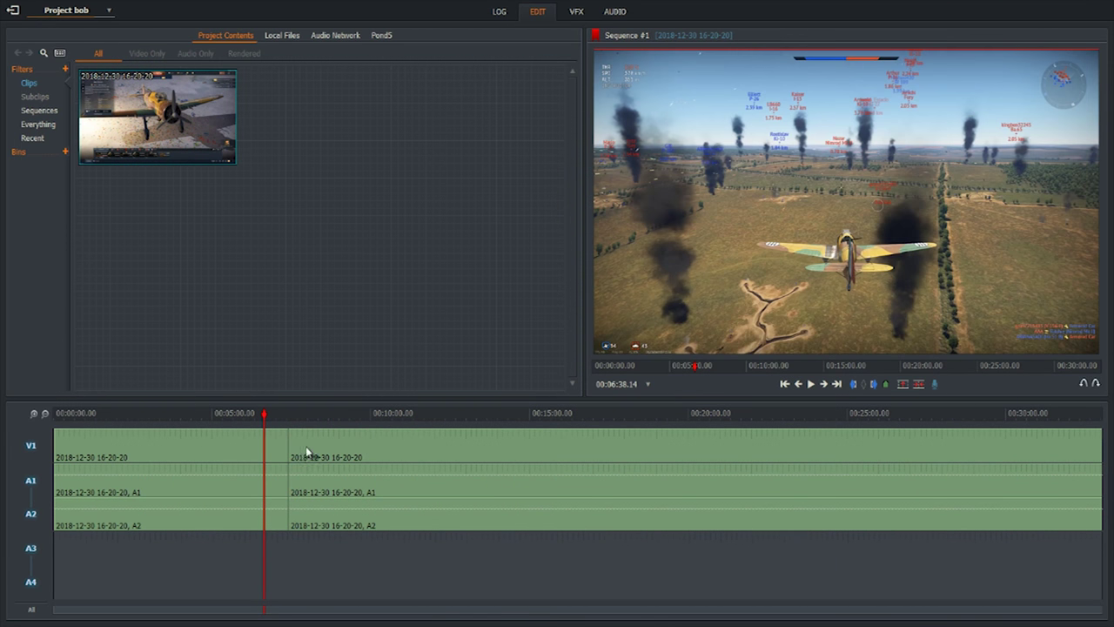
left_click_drag(305, 451, 348, 455)
left_click_drag(192, 446, 692, 438)
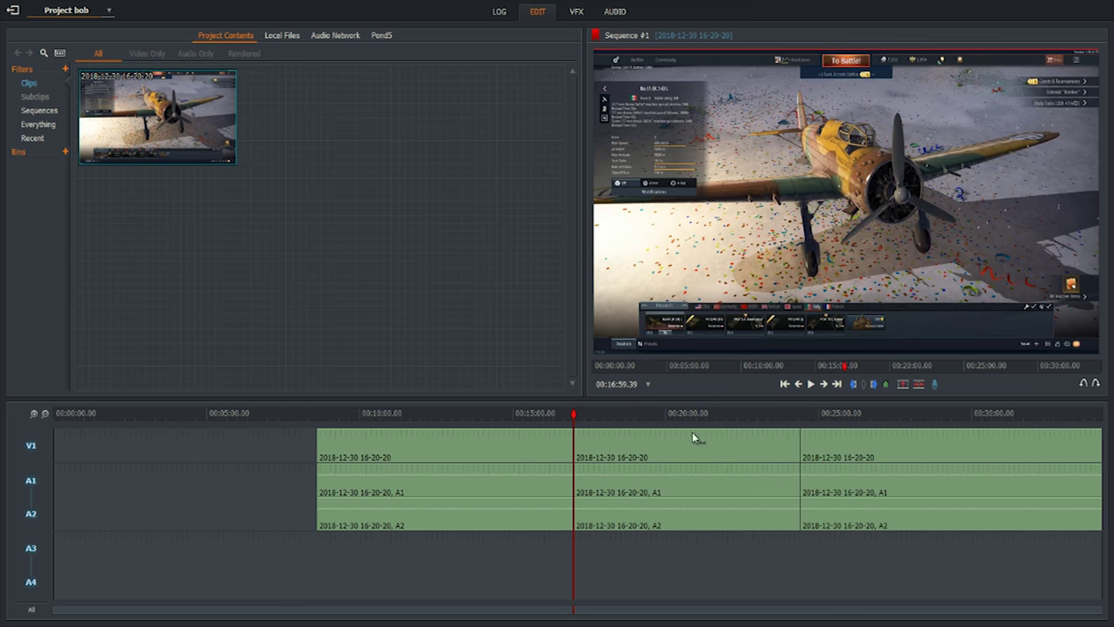
left_click_drag(574, 415, 540, 414)
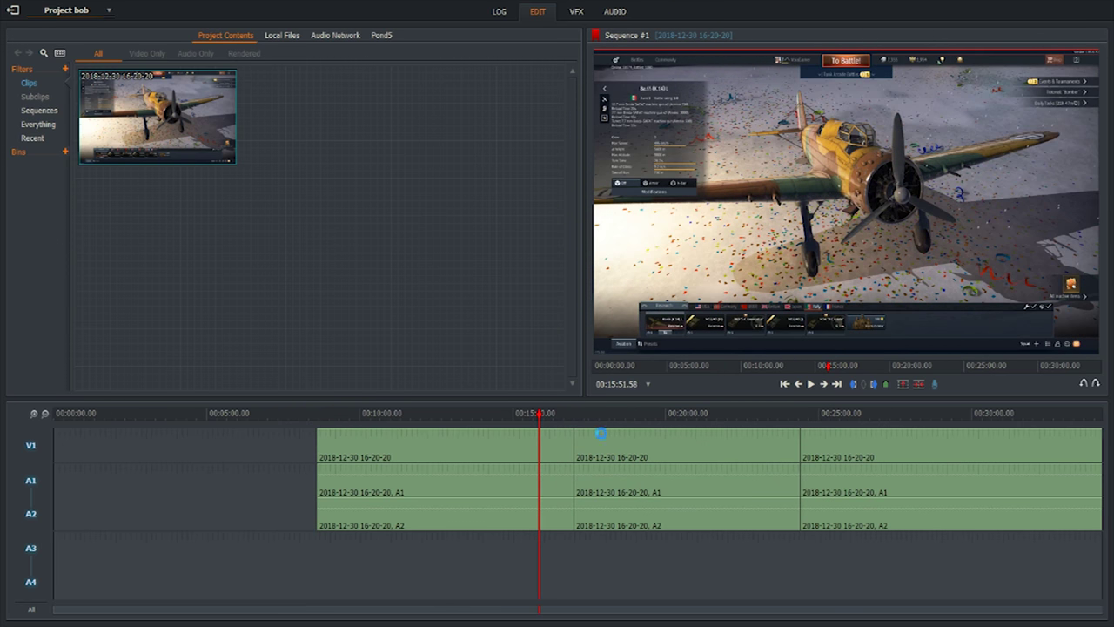
left_click(652, 414)
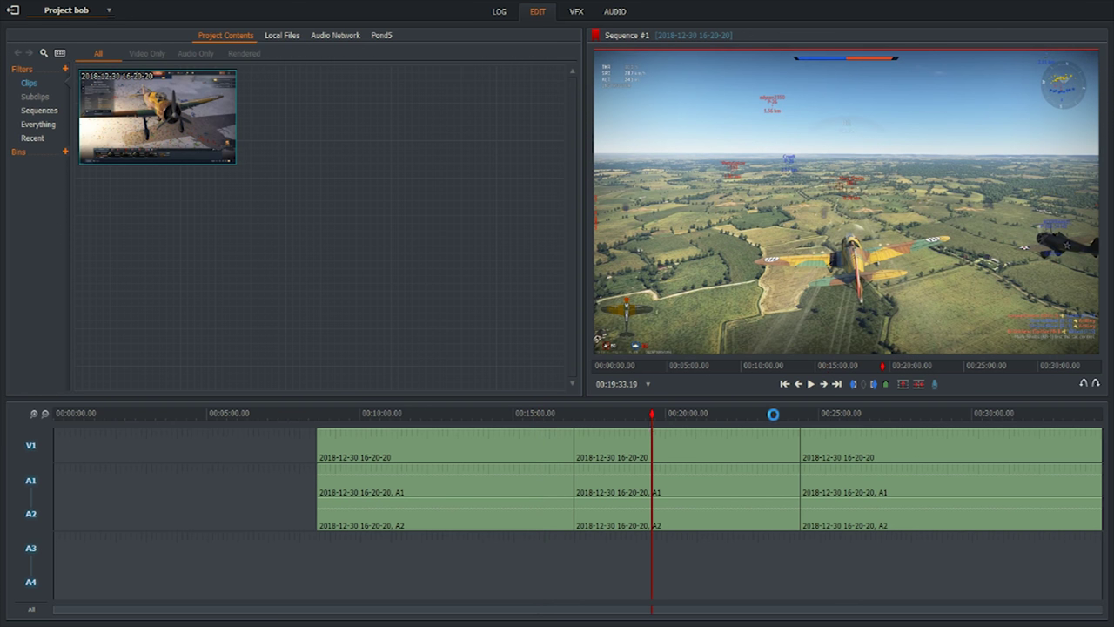
left_click(734, 414)
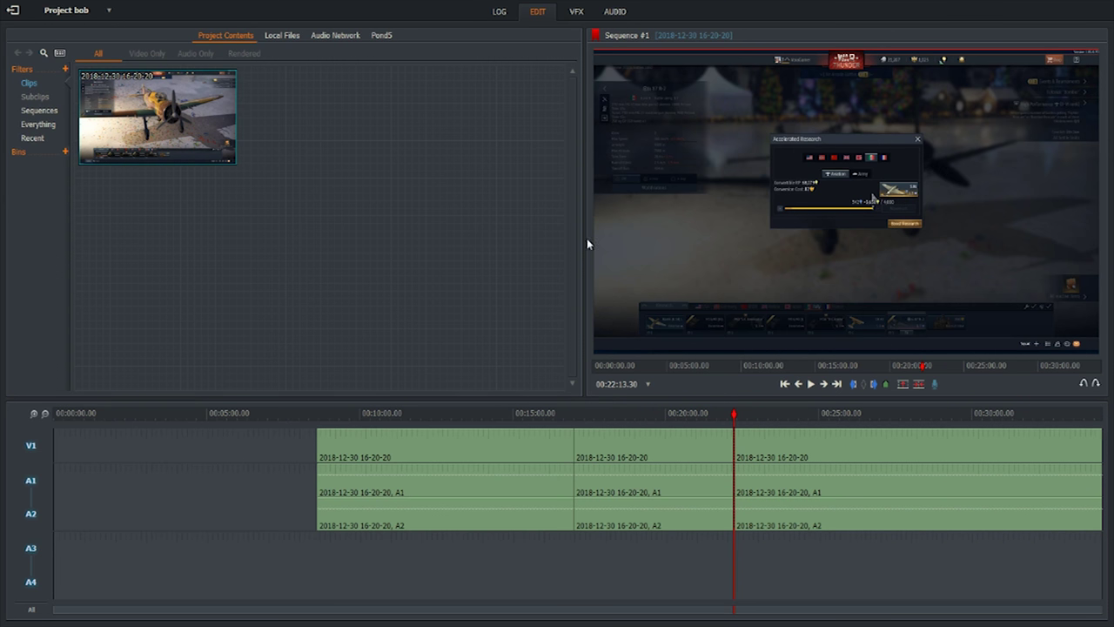
In the Audio workspace, adjust the A2 clip's volume line toward about +9.5 dB.
left_click(613, 12)
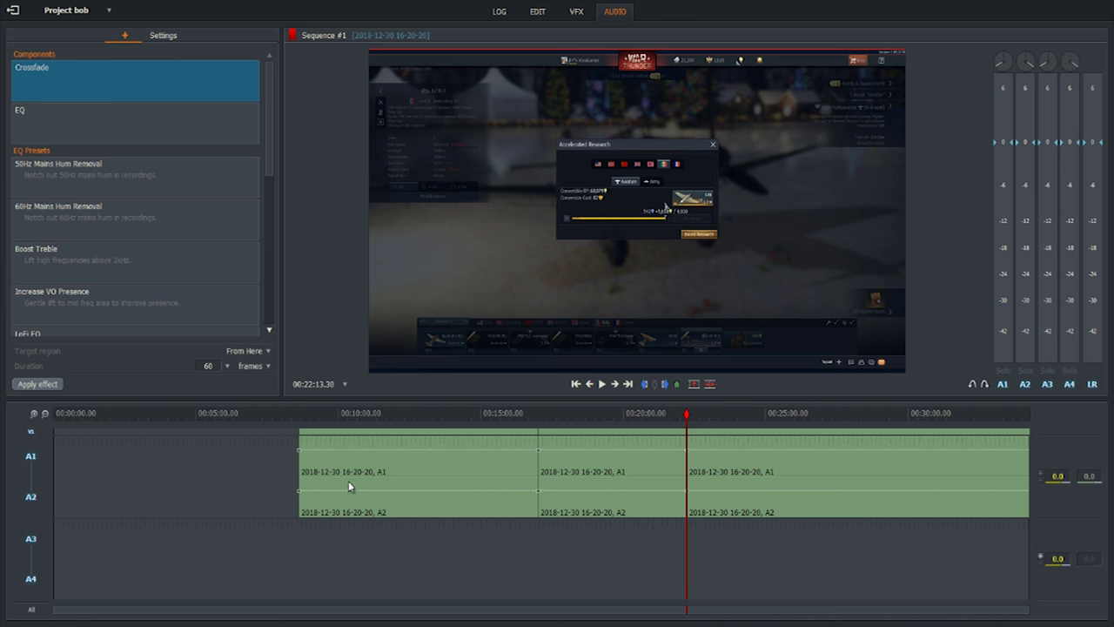
left_click_drag(349, 487, 353, 478)
left_click_drag(352, 478, 318, 485)
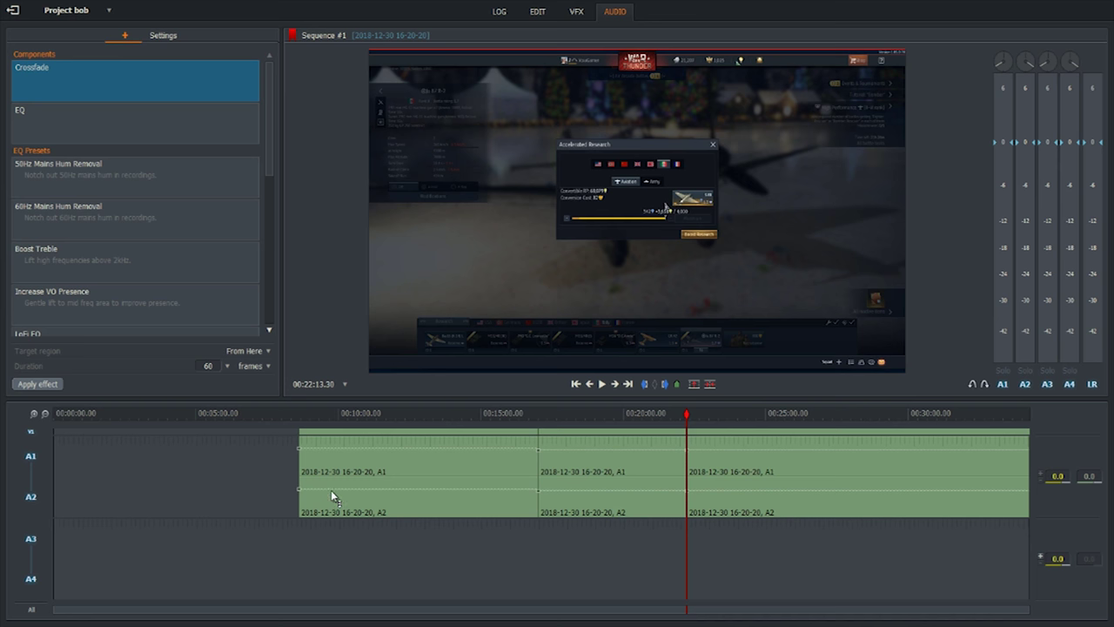
mouse_move(330, 491)
left_mouse_down()
mouse_move(330, 479)
mouse_move(332, 504)
mouse_move(333, 494)
left_mouse_up()
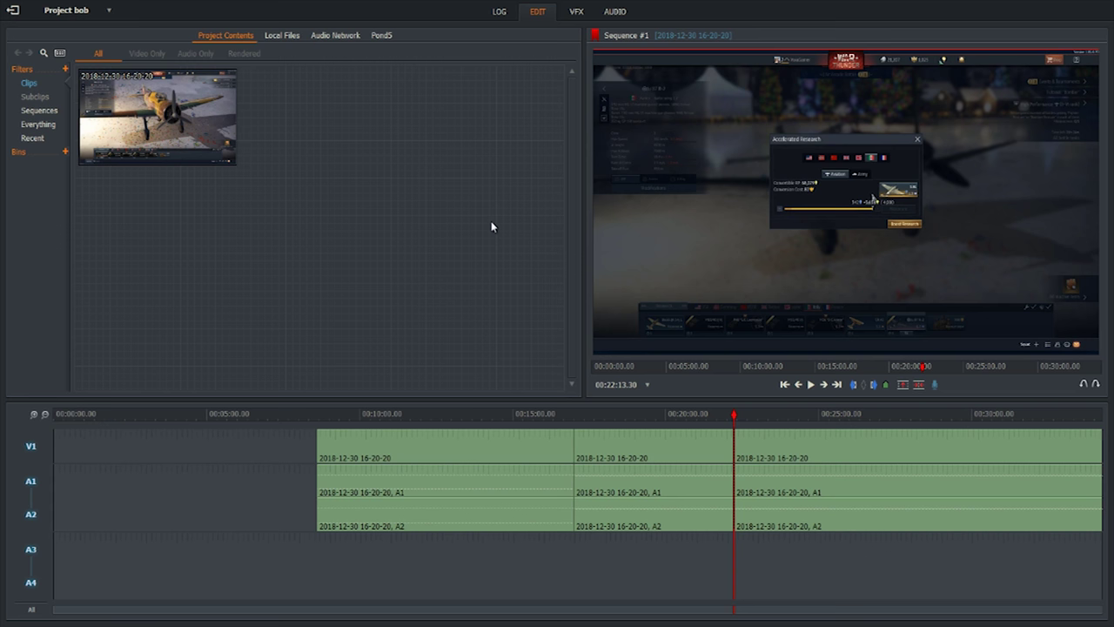
Review the bob project details, then bring up Sequence #1's Export targets, including YouTube and H.264/MP4 (Free).
left_click(107, 11)
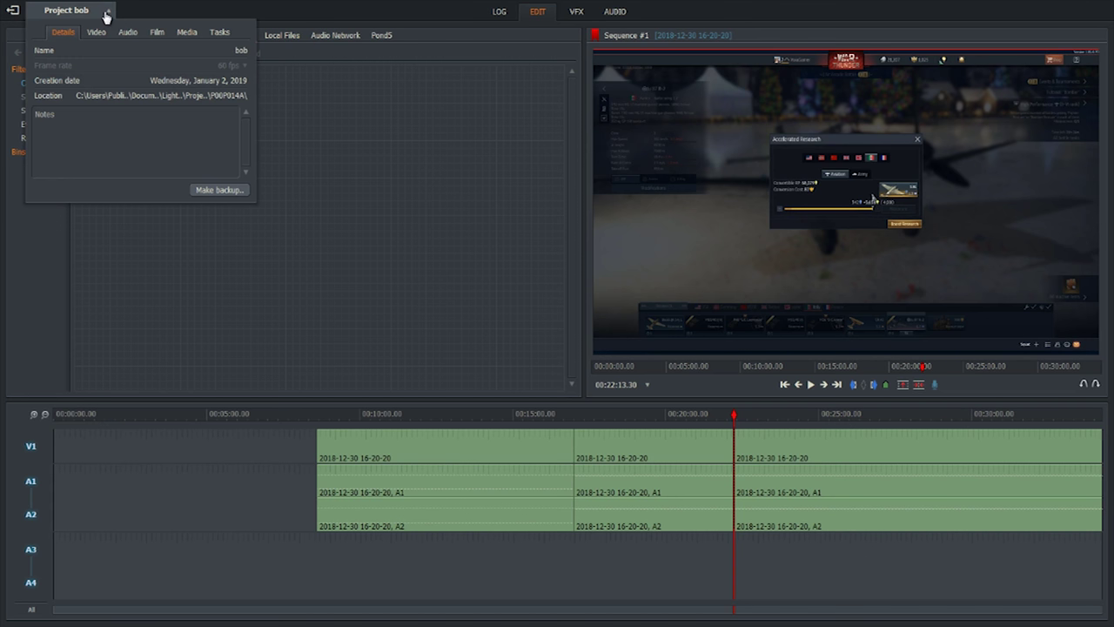
left_click(406, 195)
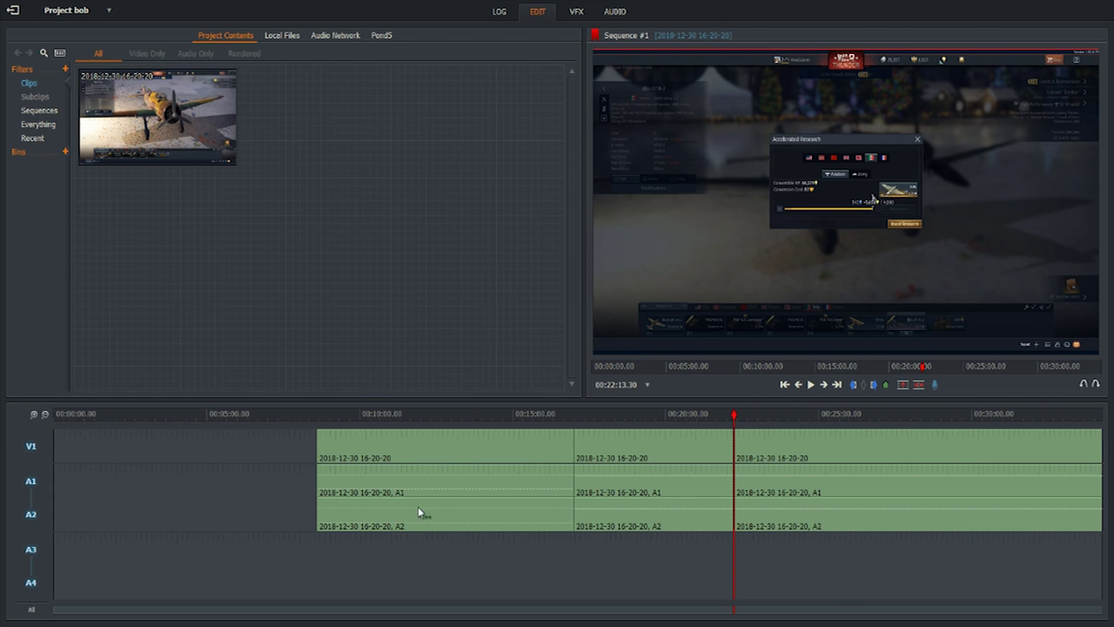
right_click(197, 493)
mouse_move(249, 580)
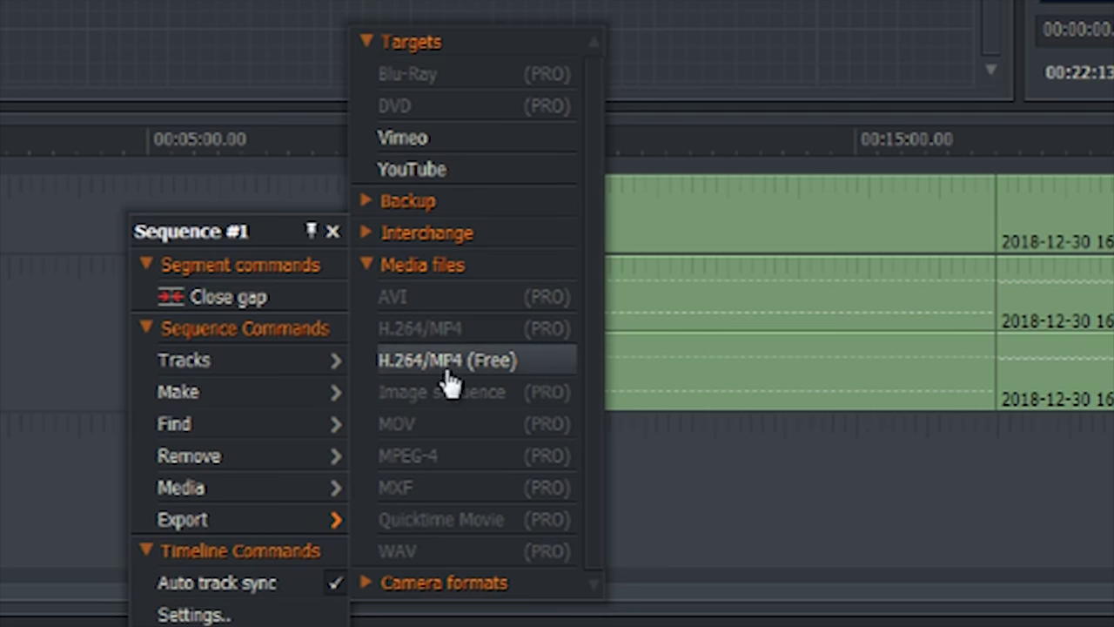
Set the YouTube export to 720p and 60 fps, keeping 'Ignore leading/trailing black' as the region.
left_click(433, 181)
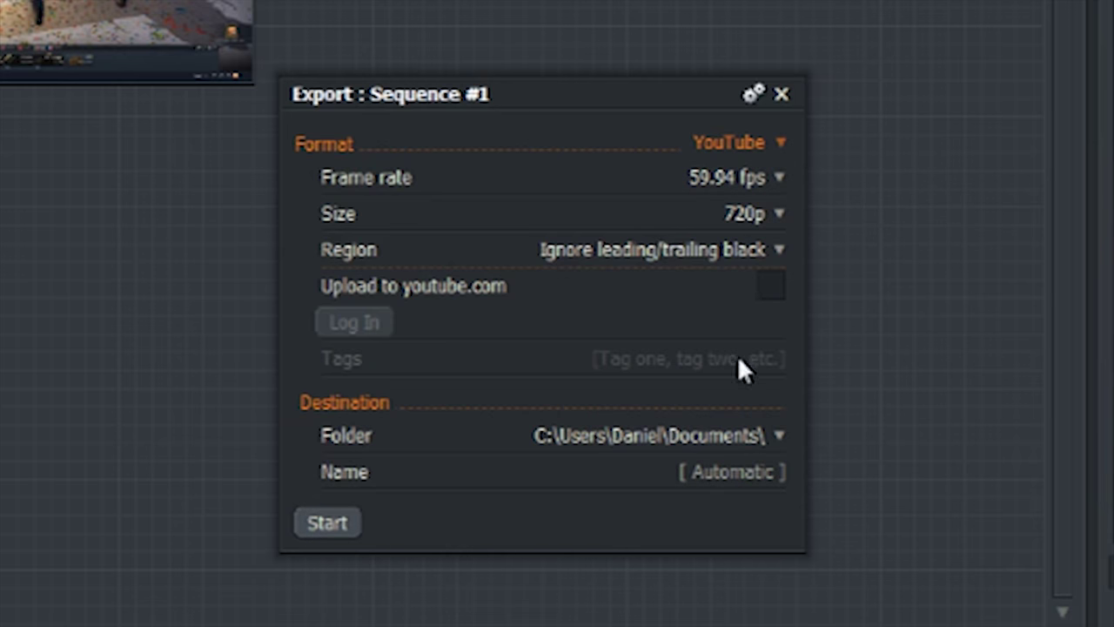
left_click(747, 218)
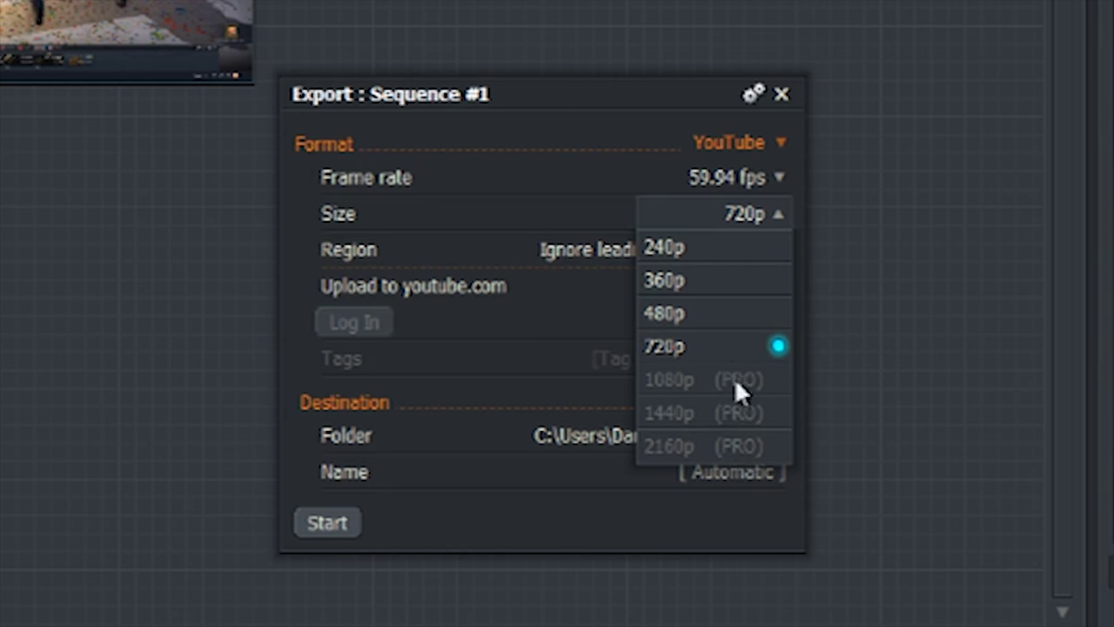
left_click(778, 180)
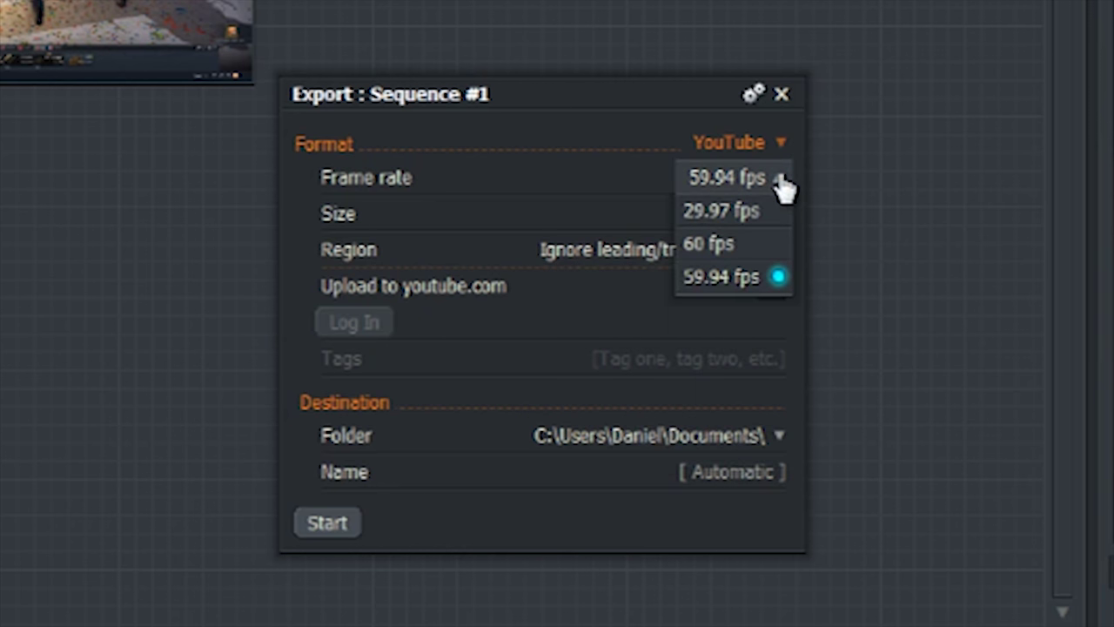
left_click(729, 246)
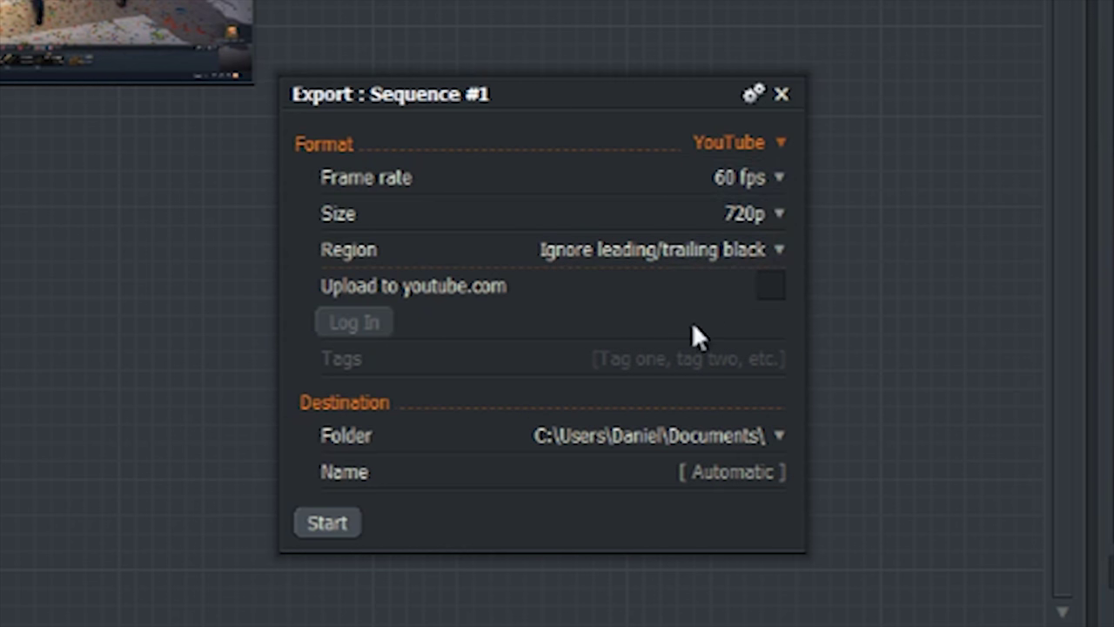
left_click(722, 251)
left_click(558, 197)
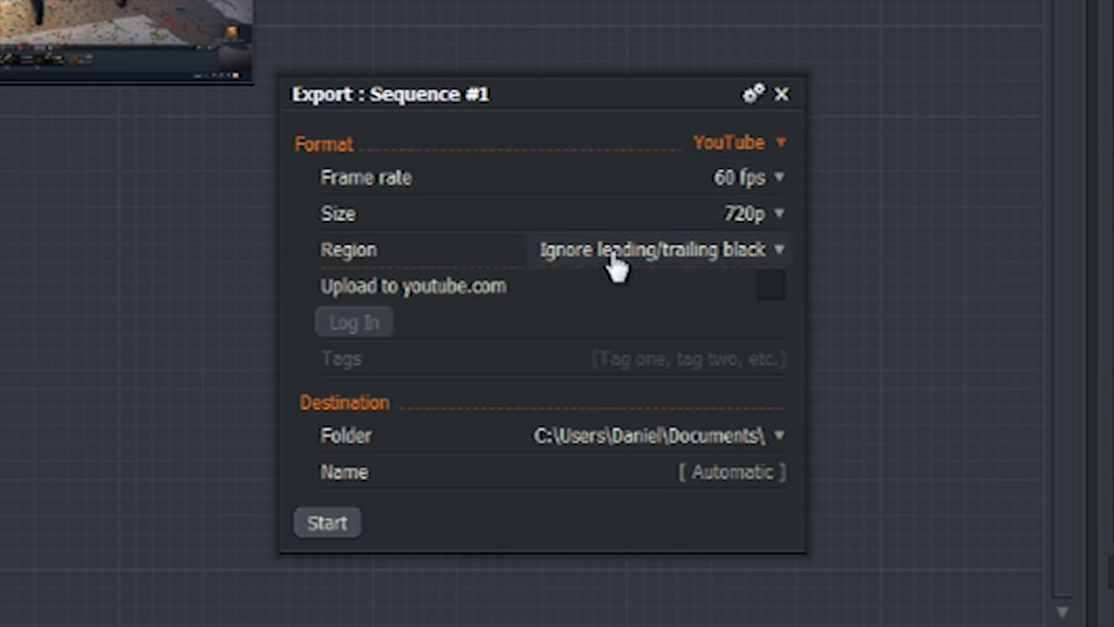
Start rendering the YouTube HD 720p export of Sequence #1.
left_click(331, 522)
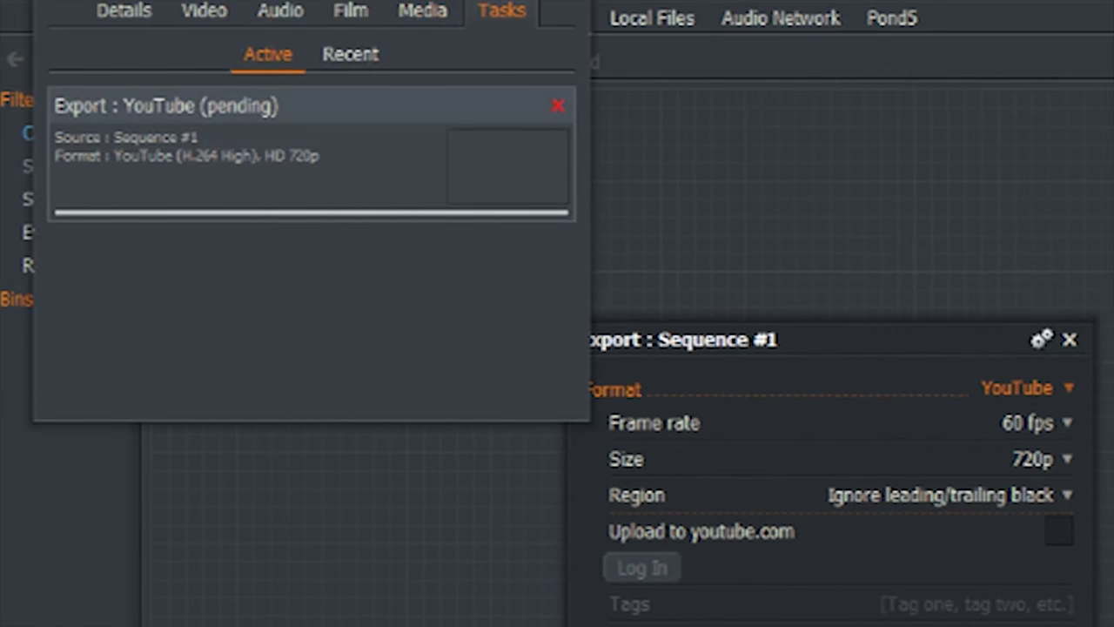